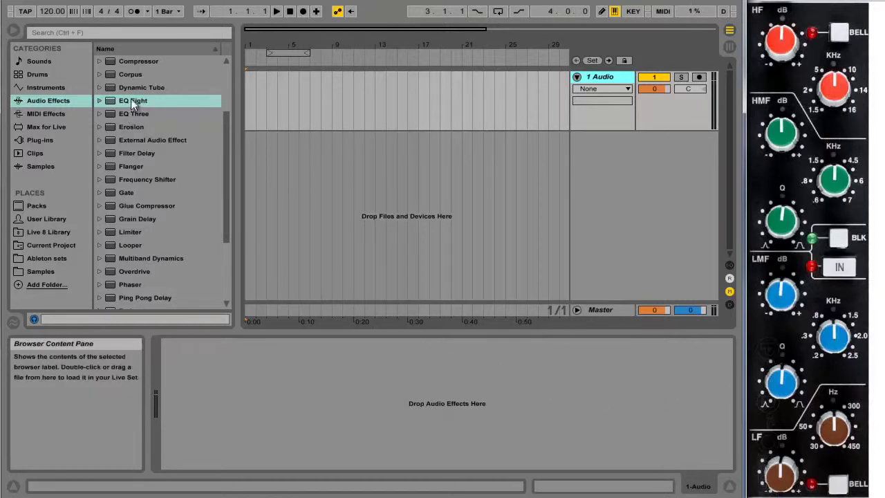
Step: Add EQ Eight to 1 Audio, disable bands 1–4, expand all band controls, re-enable band 1
drag(125, 97, 296, 103)
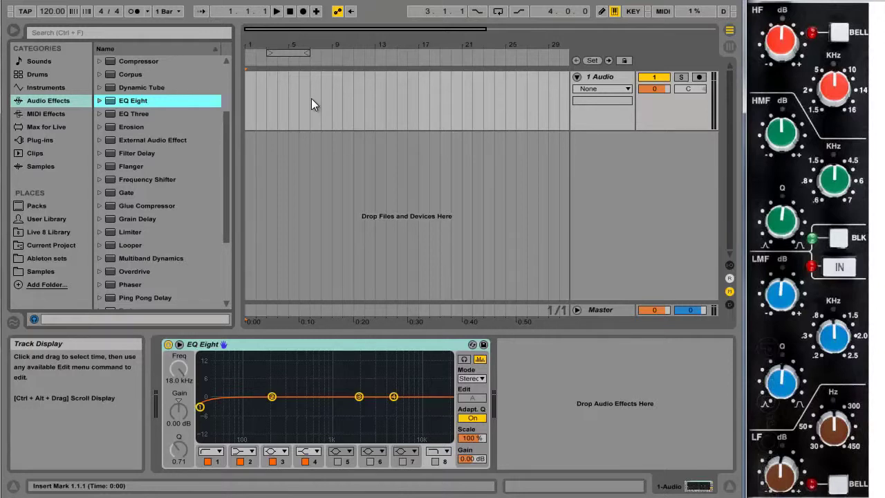
click(207, 462)
click(240, 461)
click(272, 461)
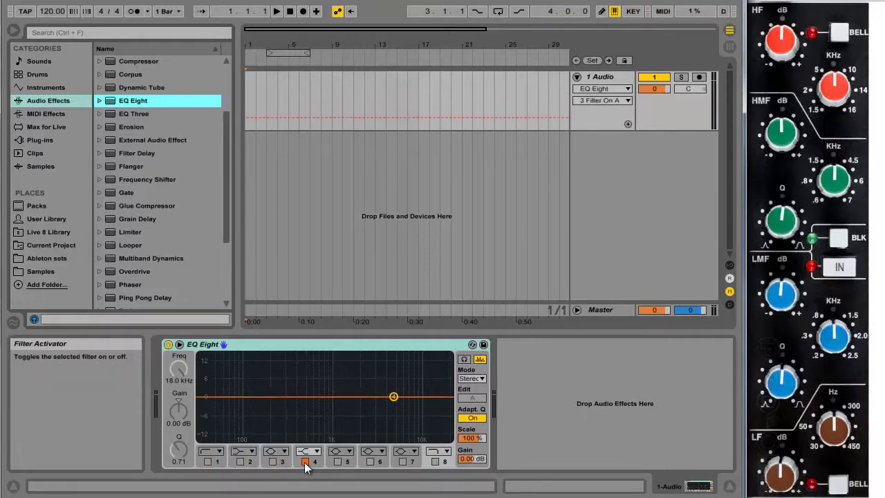
click(305, 461)
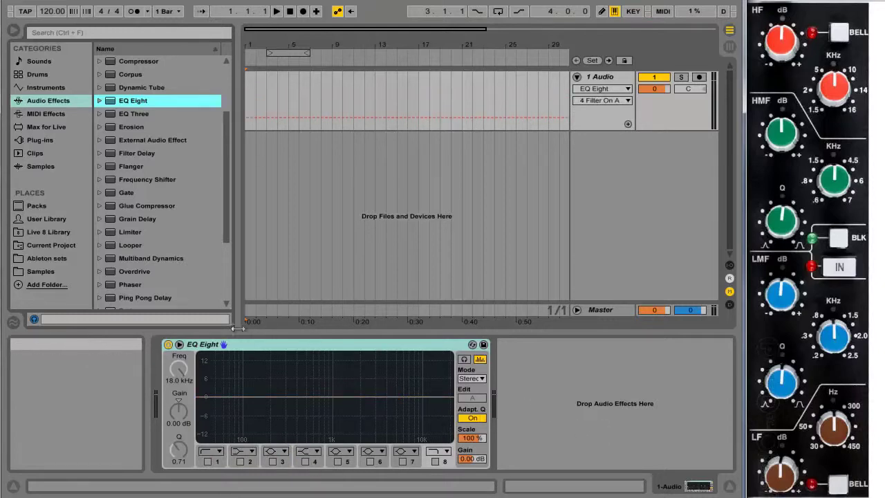
click(179, 344)
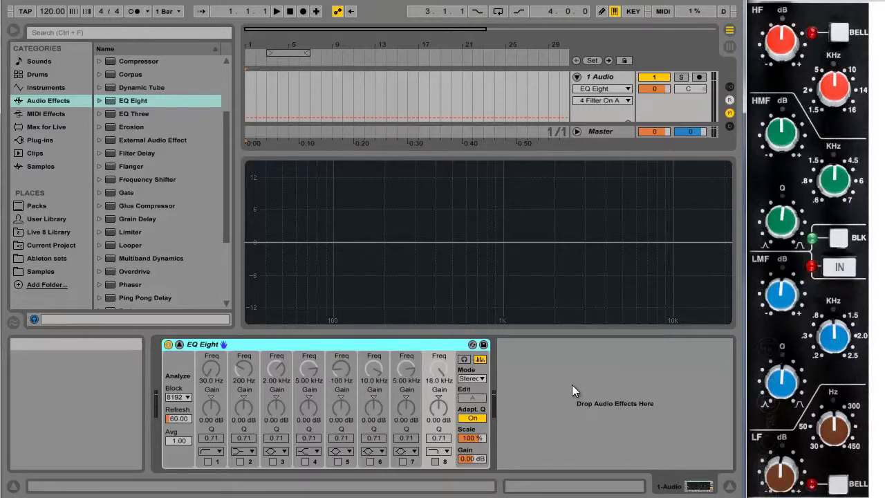
click(208, 462)
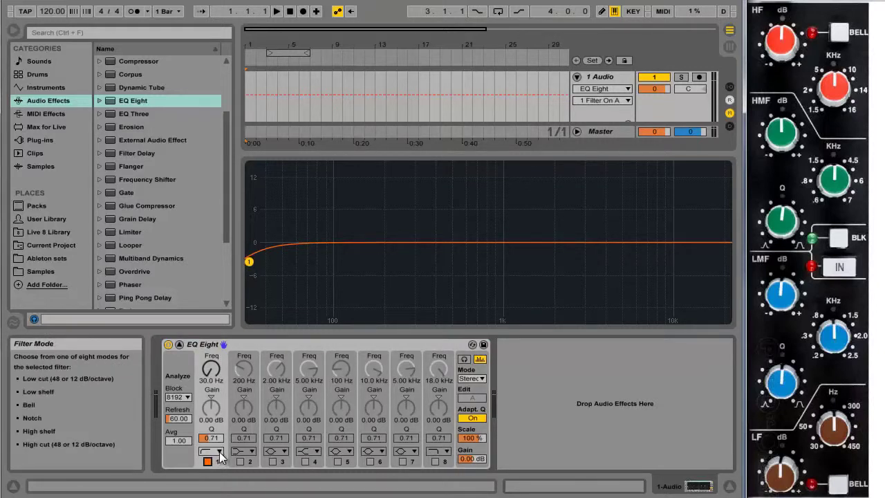
Step: Make band 1 a Low Shelf at 62.4 Hz, gain reset to 0 dB, Q 0.8
click(219, 452)
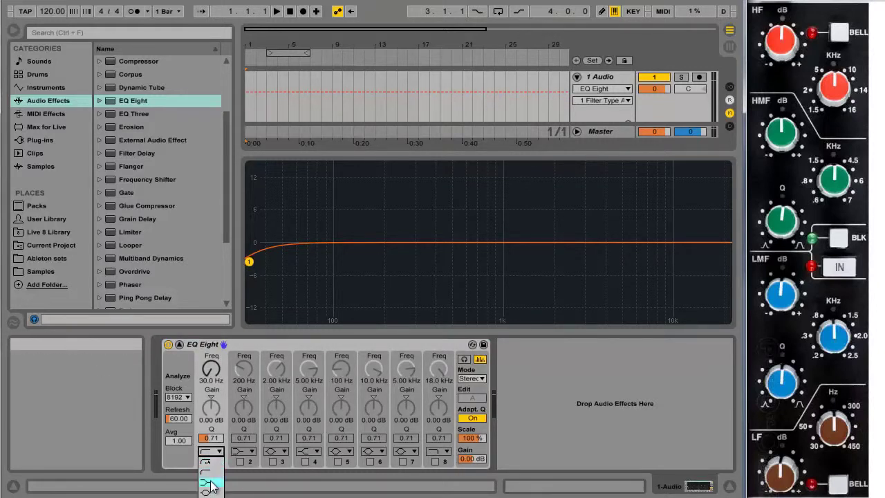
click(209, 485)
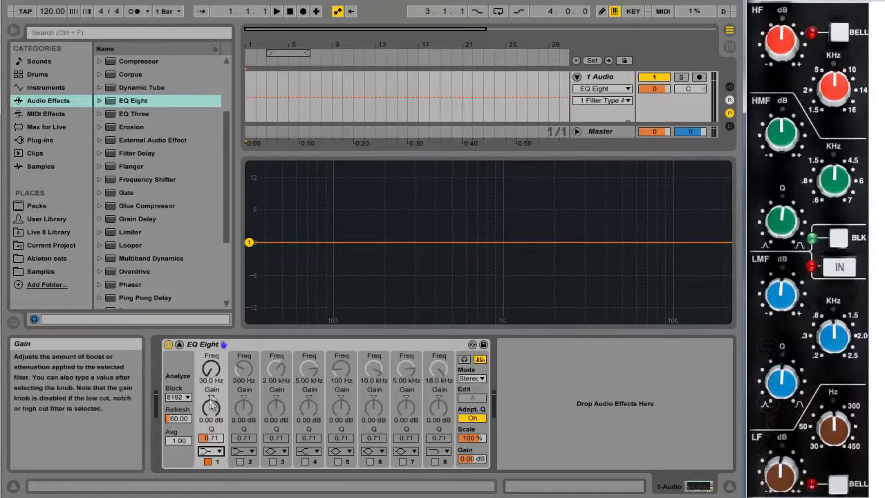
drag(217, 384, 216, 378)
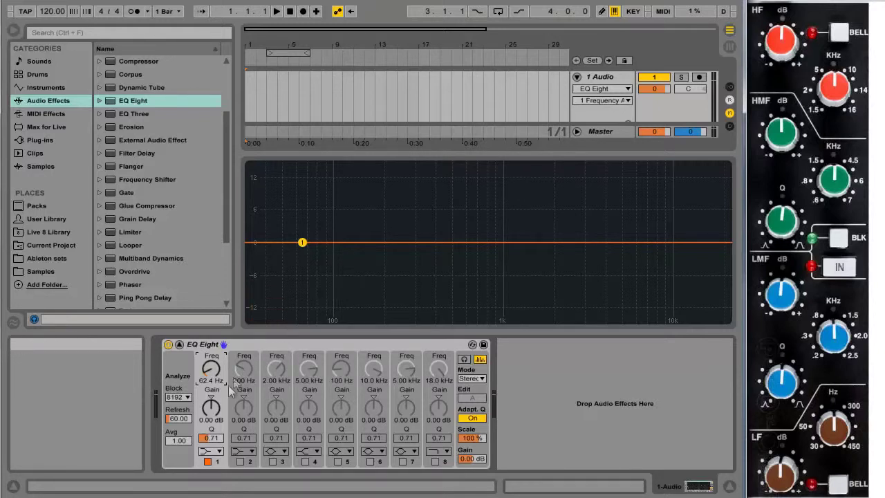
drag(215, 409, 213, 403)
key(Delete)
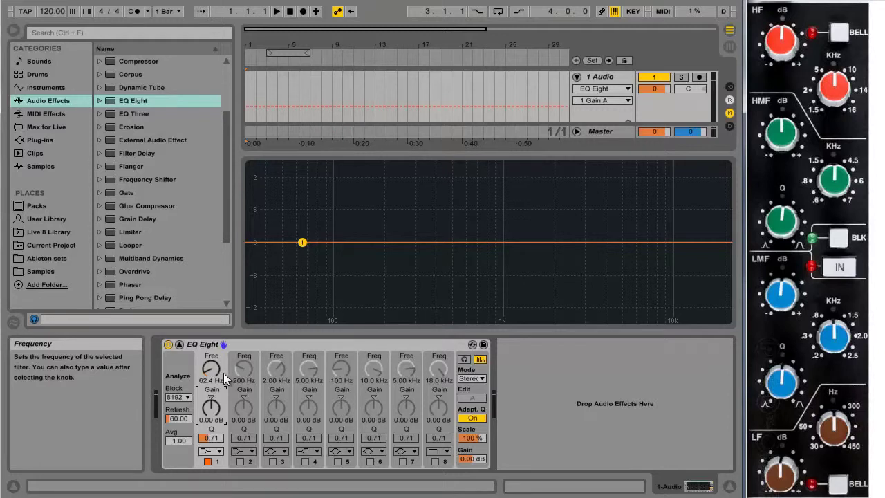
click(215, 440)
text(0.8)
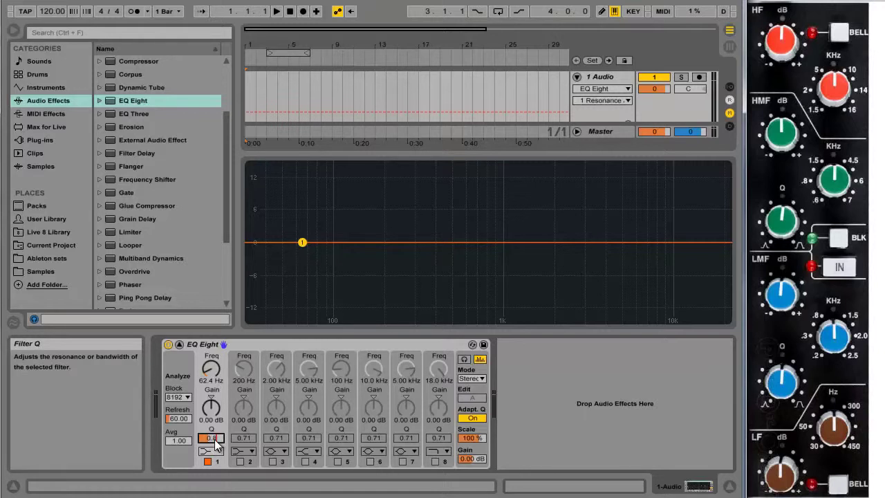
key(Return)
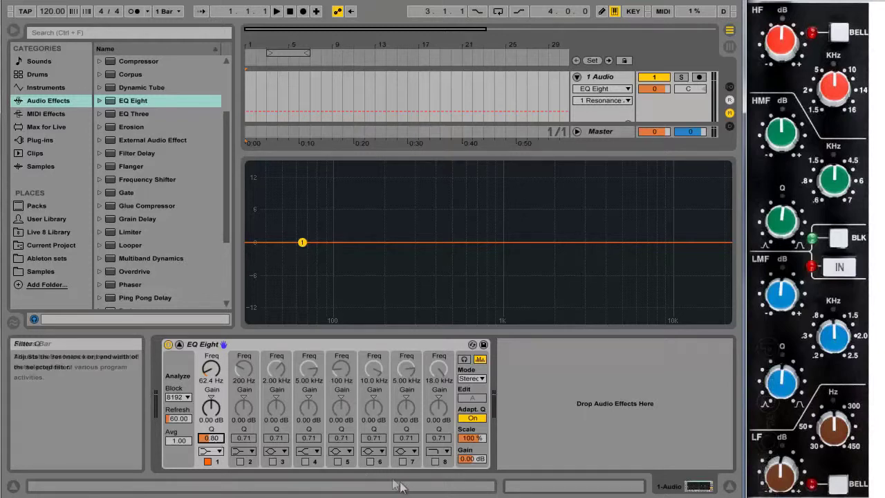
Step: Turn on band 2 as a Bell at 593 Hz with Q 1, gain reset to 0 dB
click(241, 461)
click(248, 450)
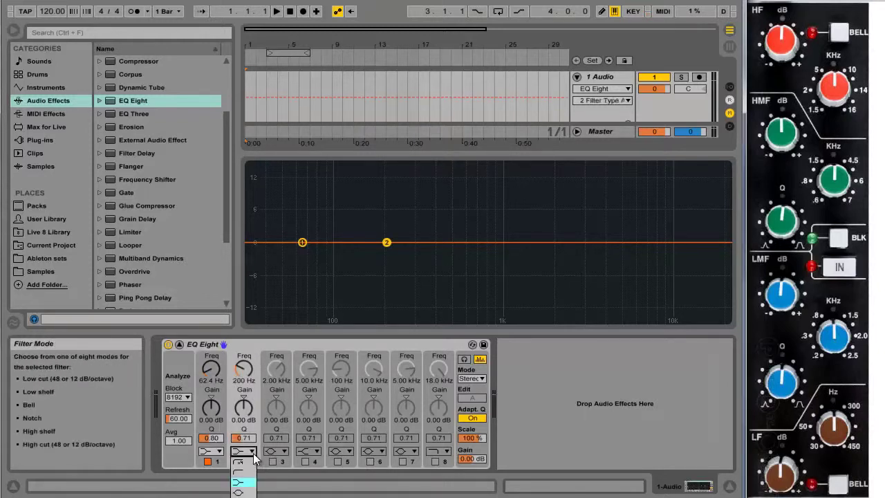
click(247, 492)
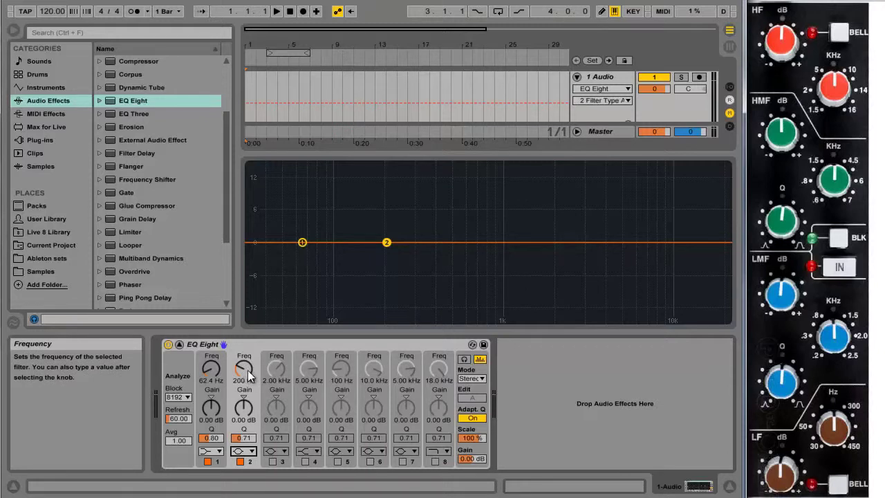
mouse_move(243, 376)
mouse_down()
mouse_move(246, 367)
mouse_move(244, 374)
mouse_up()
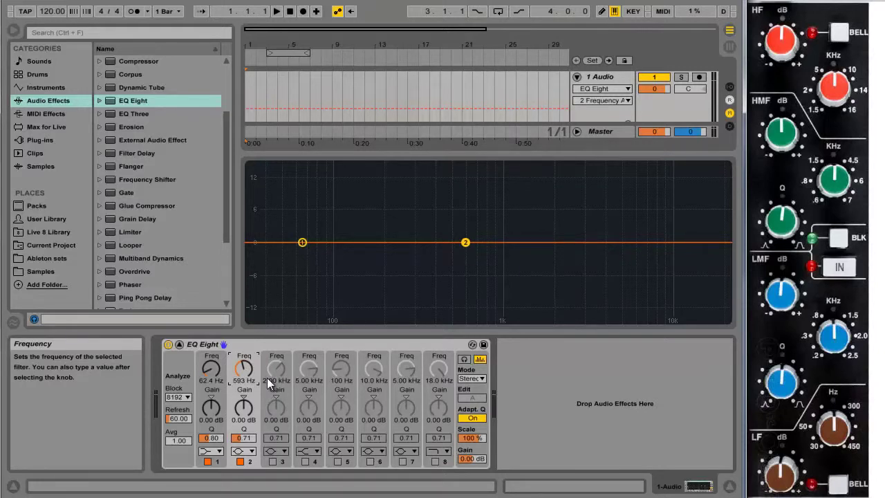
mouse_move(245, 406)
mouse_down()
mouse_move(244, 415)
mouse_move(244, 404)
mouse_up()
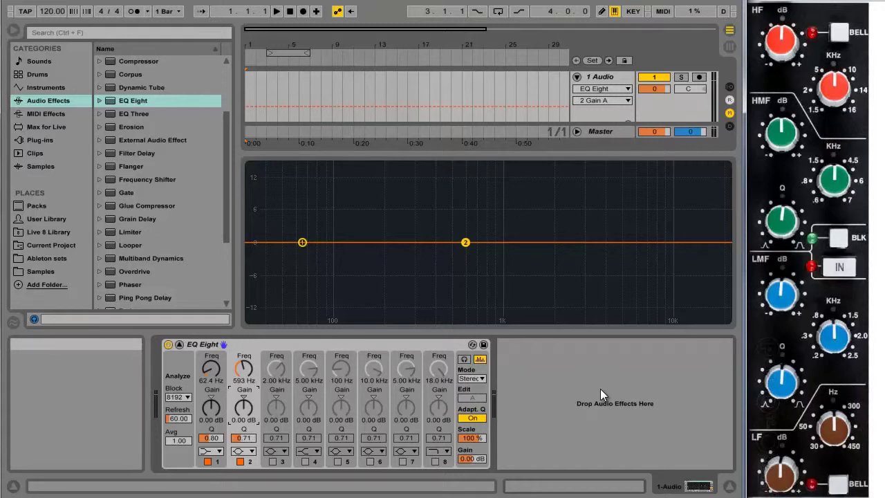
click(249, 441)
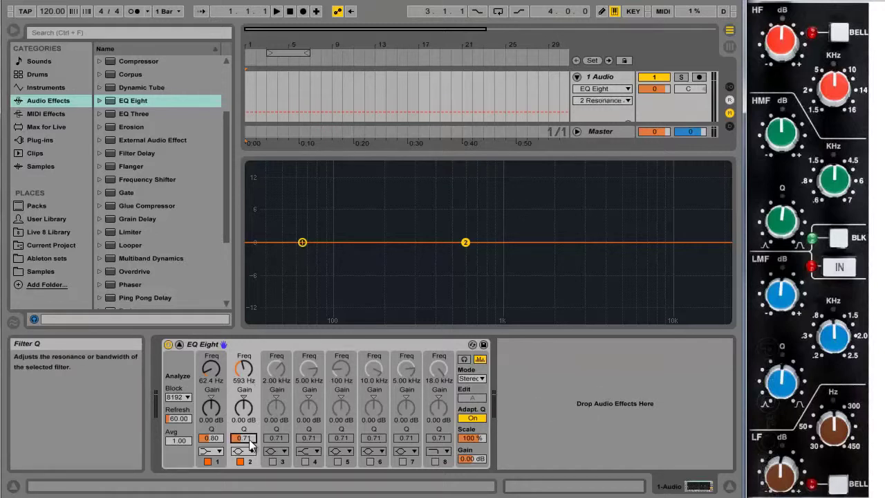
text(1)
key(Return)
mouse_move(245, 408)
mouse_down()
mouse_move(245, 396)
mouse_move(247, 419)
mouse_up()
key(Delete)
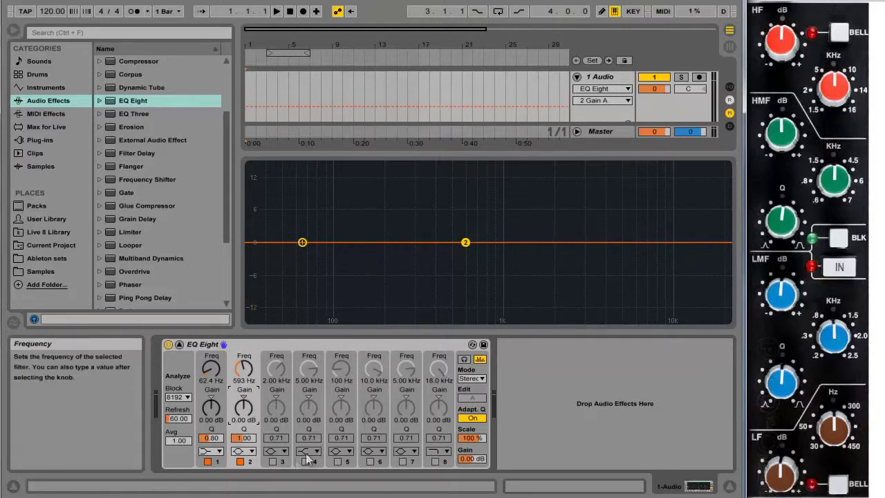
Step: Enable band 3, keeping its existing filter shape at 2.00 kHz, and set Q to 1
click(273, 462)
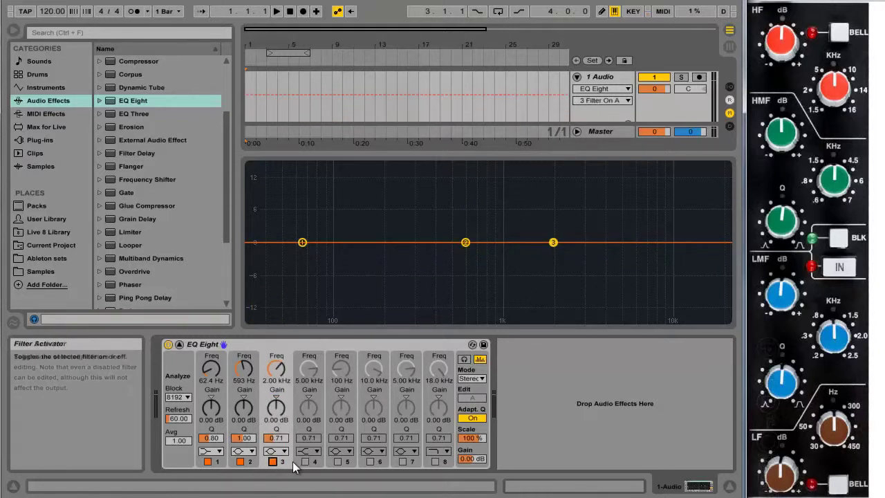
click(285, 457)
click(278, 488)
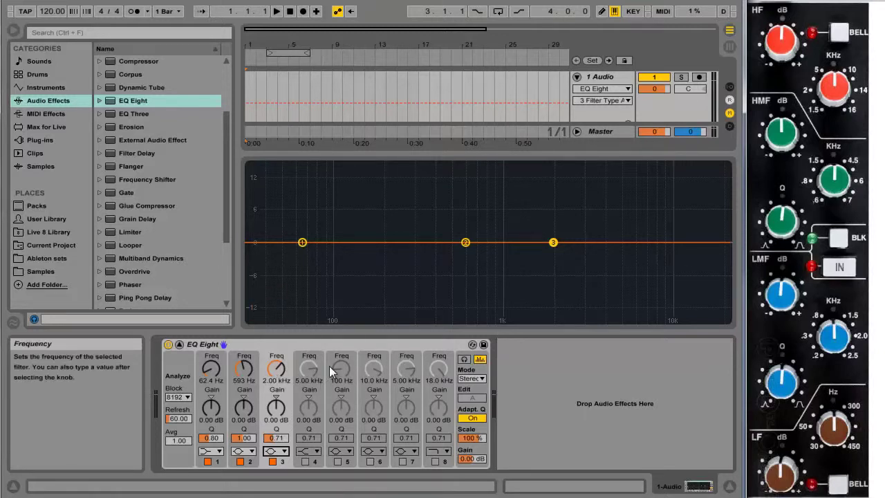
drag(278, 403, 282, 437)
click(282, 439)
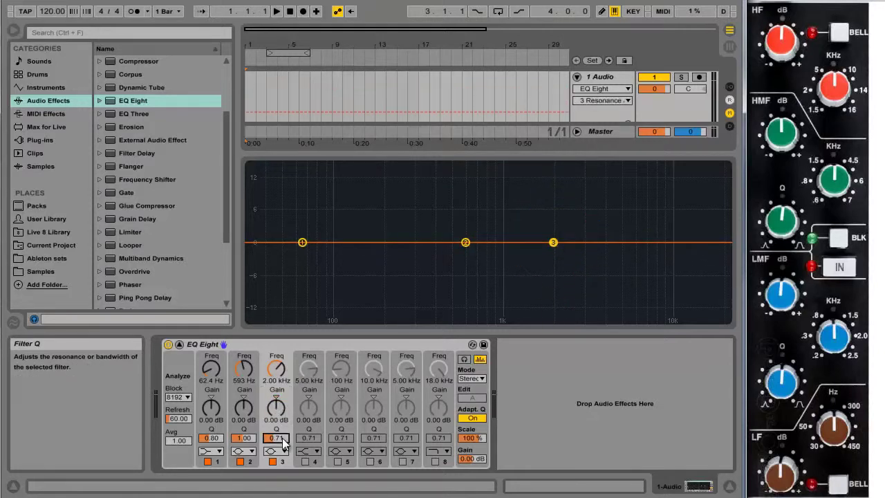
text(1)
key(Return)
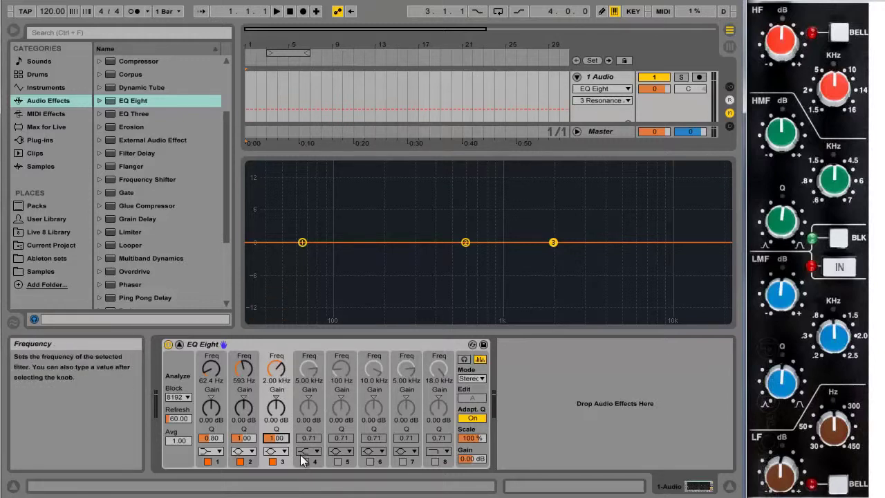
Step: Enable band 4 at 9.03 kHz with gain reset to 0 dB and Q 0.8
click(305, 462)
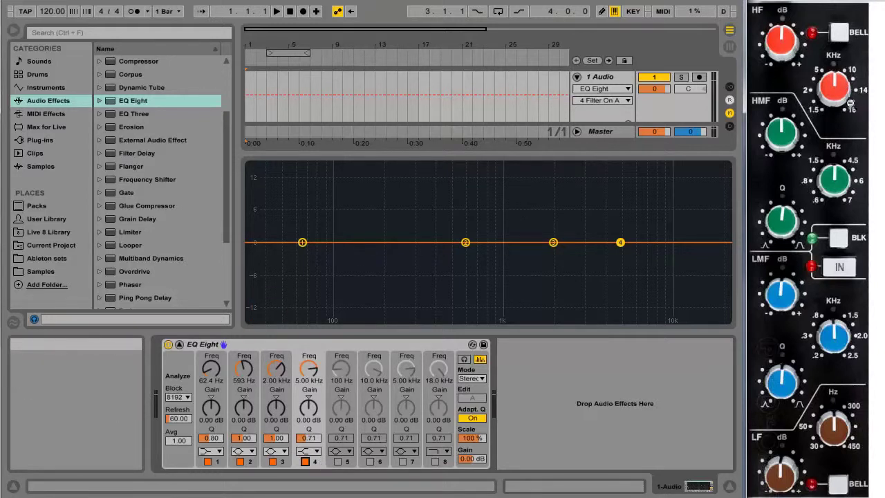
drag(309, 368, 308, 349)
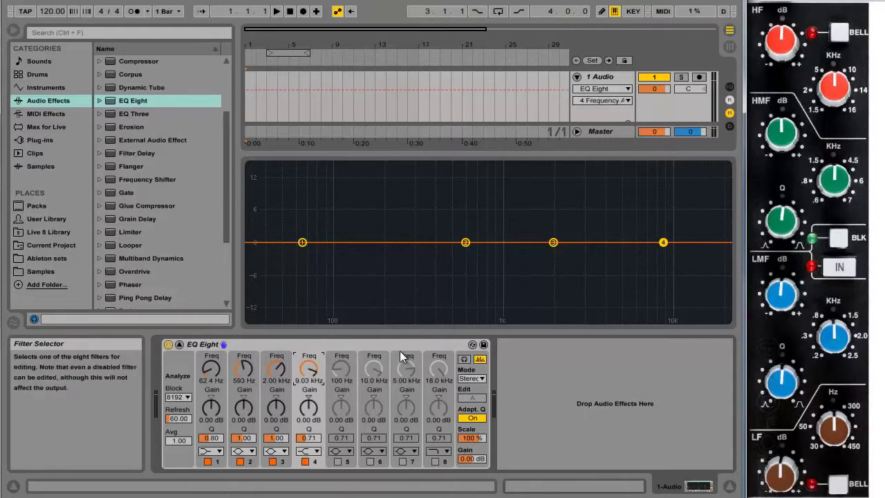
drag(310, 403, 314, 401)
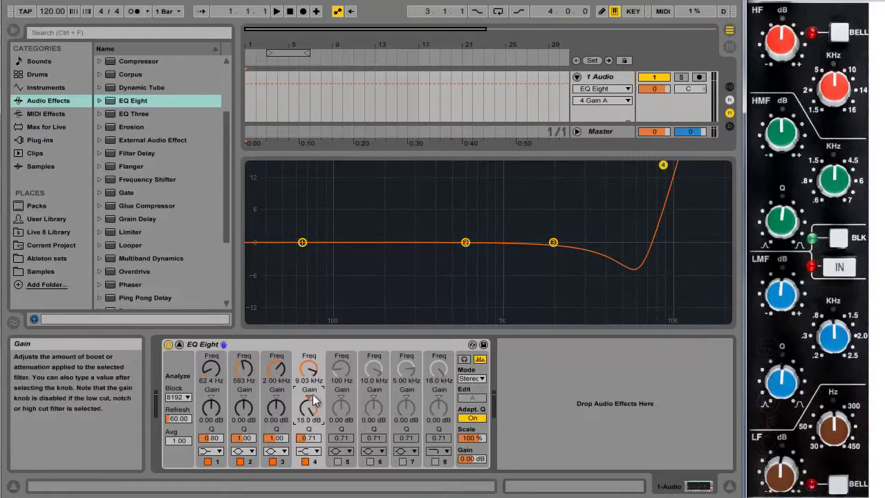
key(Delete)
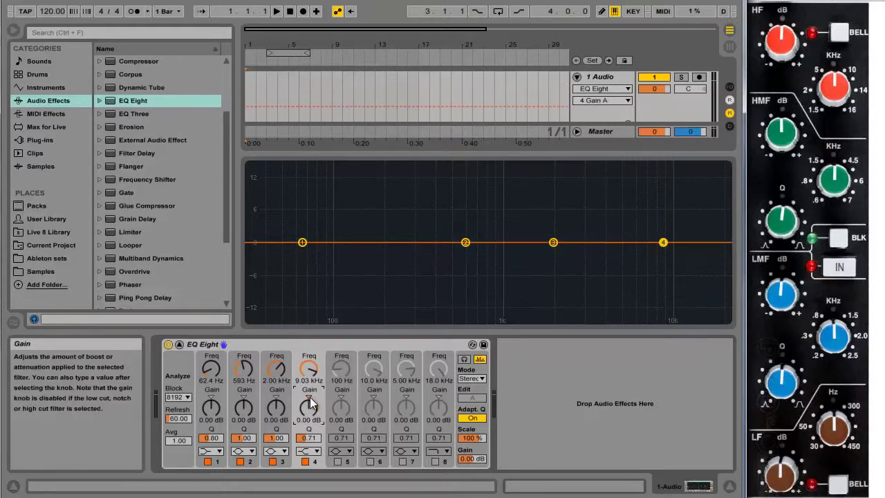
click(314, 441)
text(0.8)
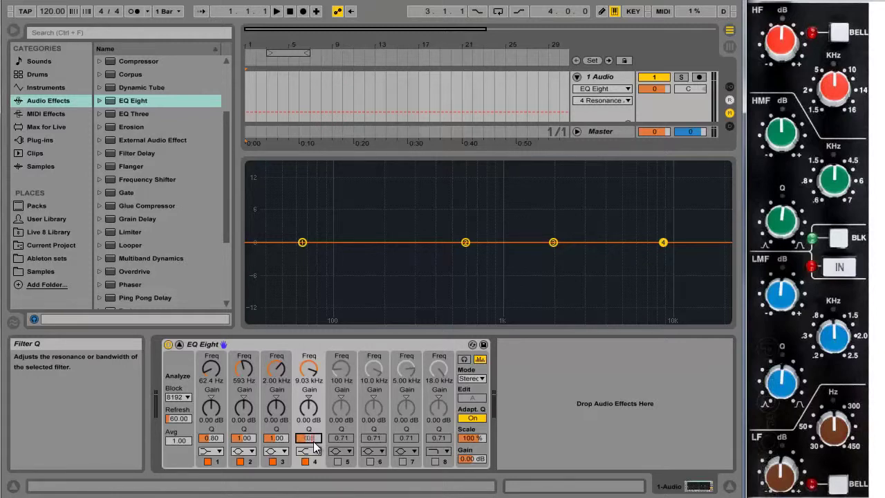
key(Return)
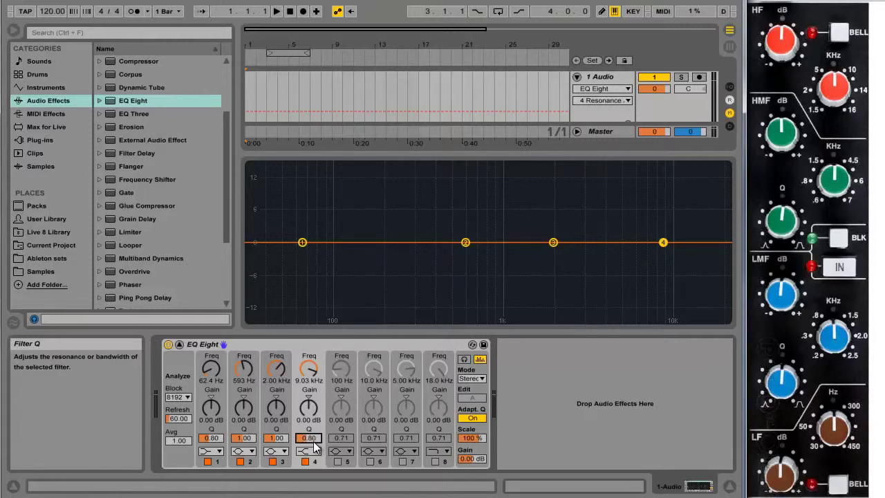
Step: Rename the EQ Eight device to 'SSL E-Series (brown)'
click(249, 345)
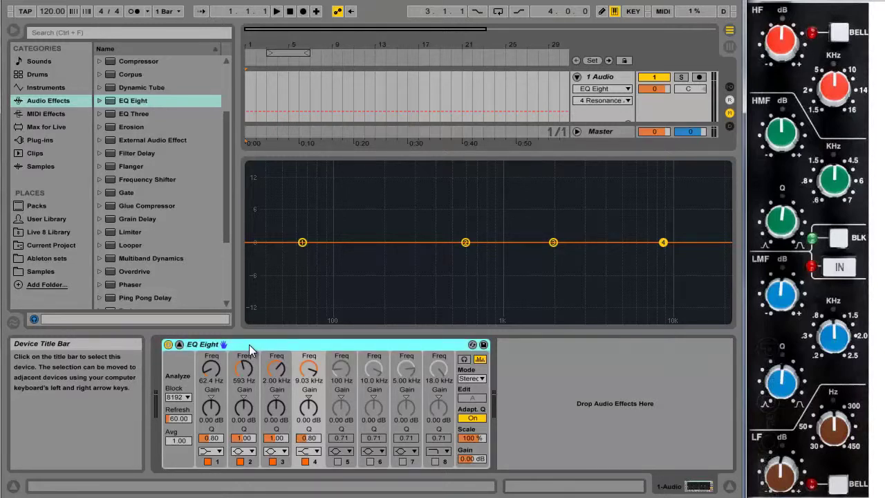
right_click(249, 345)
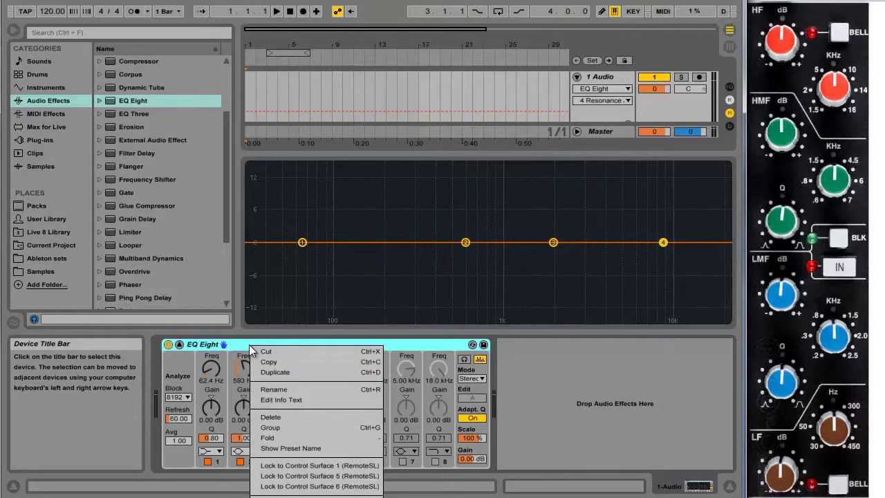
click(292, 389)
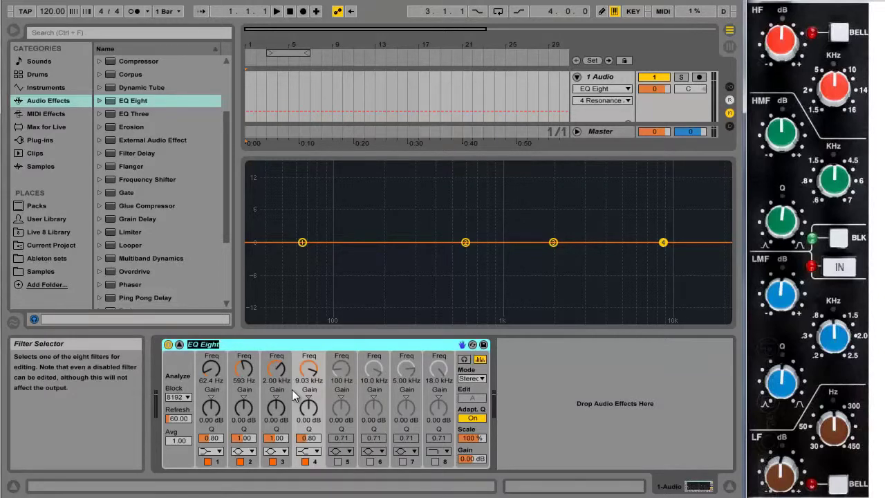
text(SSL E-Series (brown)
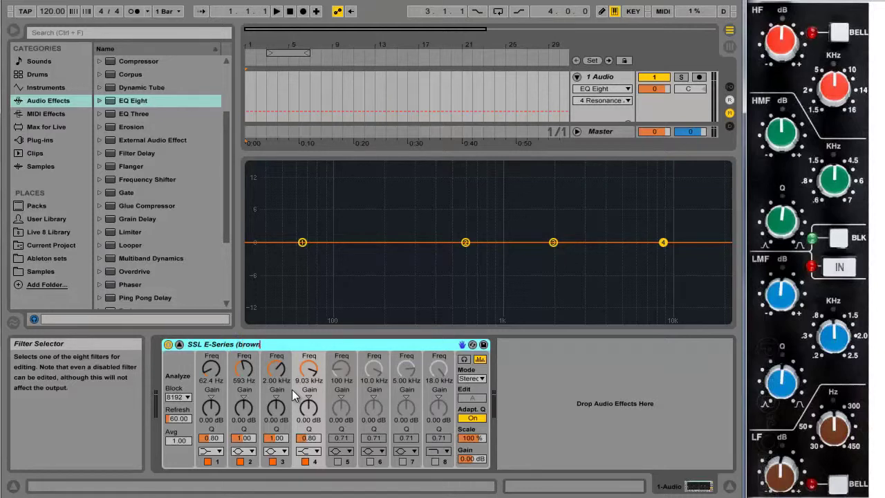
text())
key(Return)
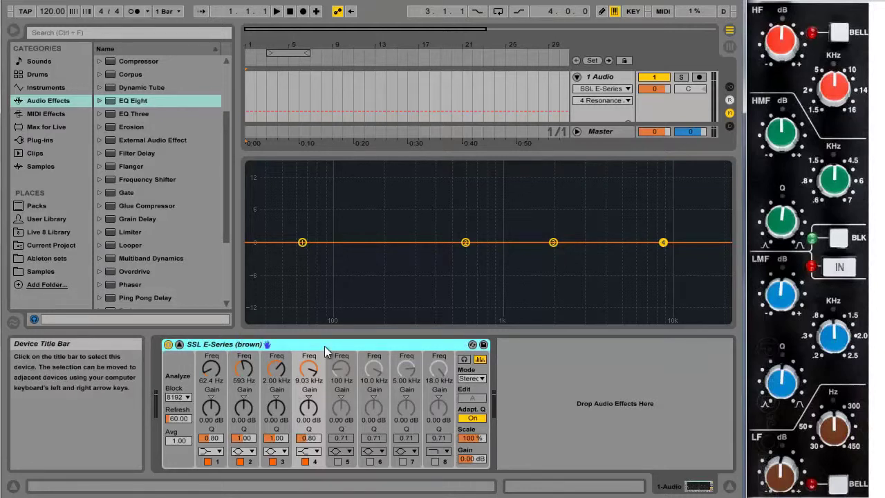
Step: Save the EQ as user preset 'SSL E-Series (brown)', accepting the suggested name
click(483, 345)
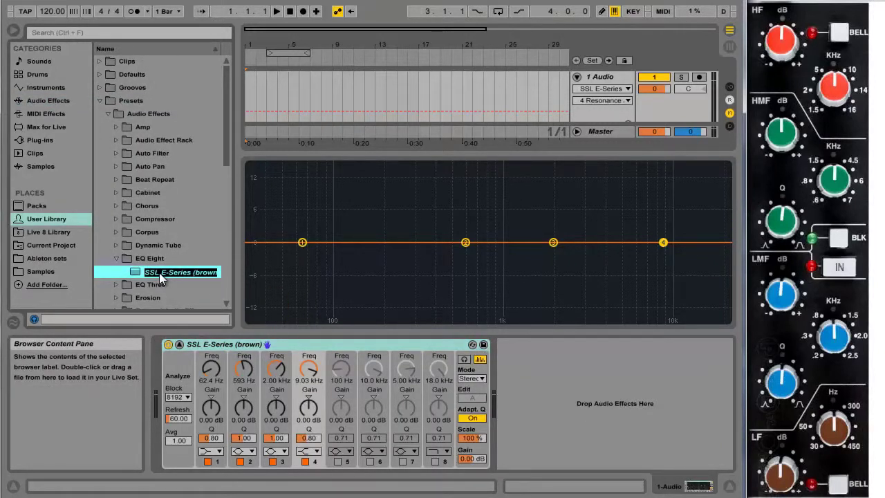
key(Return)
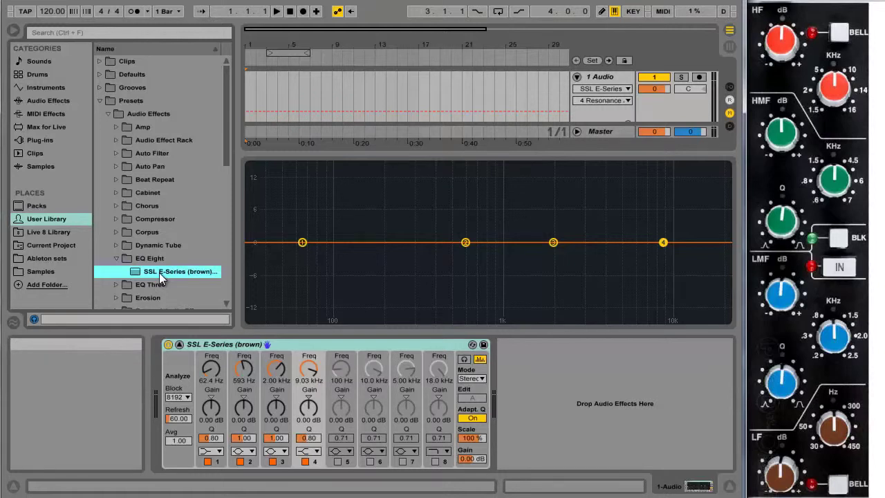